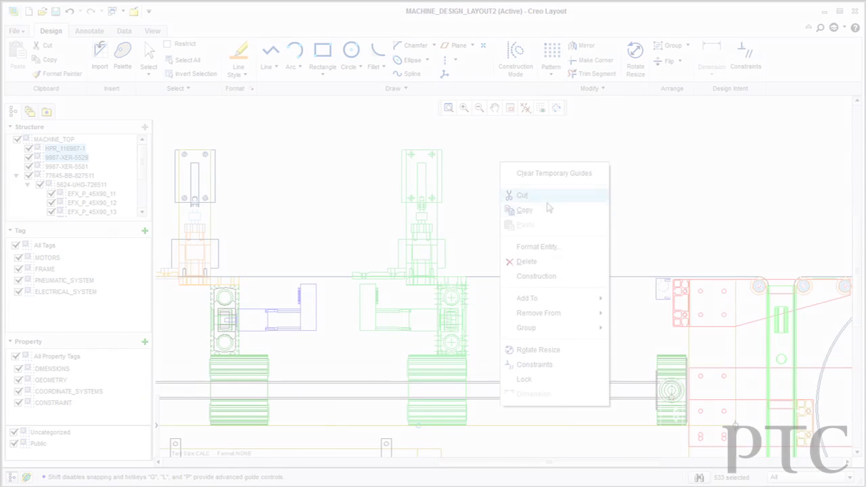
Step: Copy the selected machine station and paste a duplicate into the layout
left_click(547, 211)
right_click(547, 215)
left_click(588, 271)
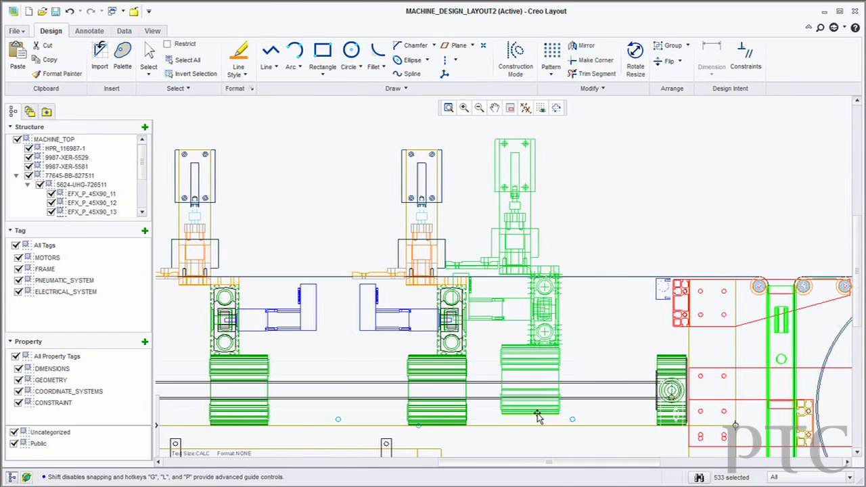
Step: Drag the pasted station copy right and down into line with the conveyor stations
left_click_drag(567, 423, 595, 433)
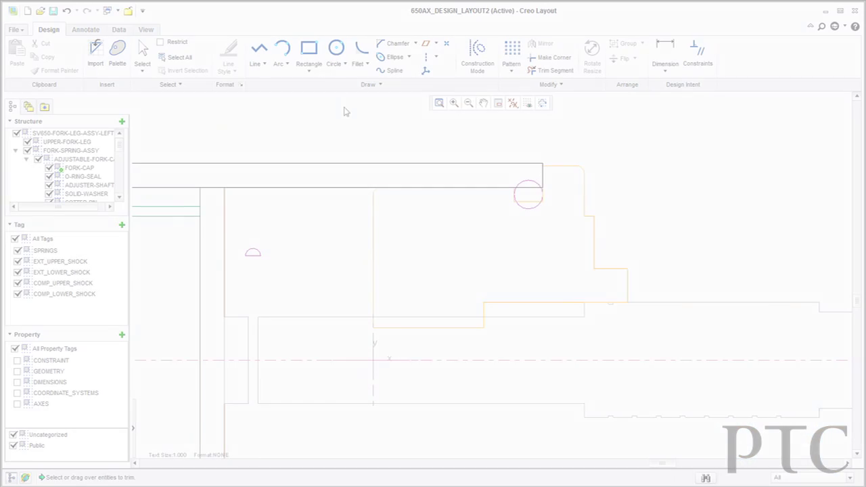
Step: Start the Rectangle tool from the Design tab's Draw group in 650AX_DESIGN_LAYOUT2
left_click(309, 48)
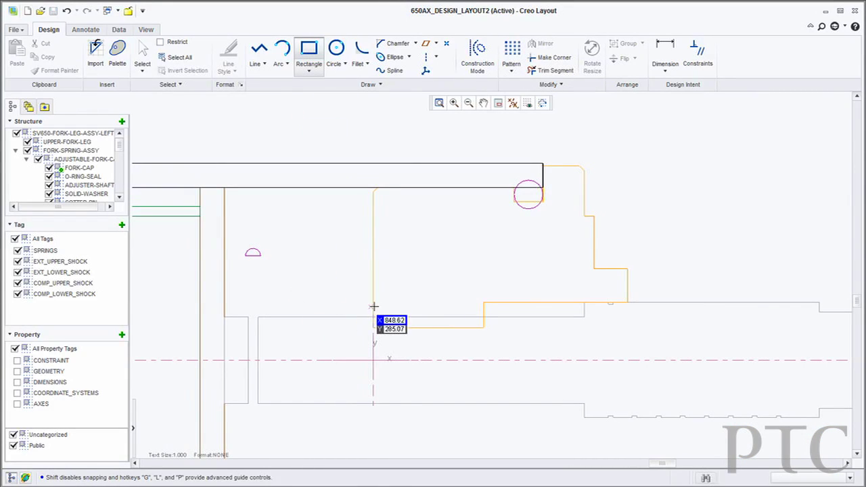
Step: Draw a rectangle from the profile's lower corner to form the new left step
left_click(373, 328)
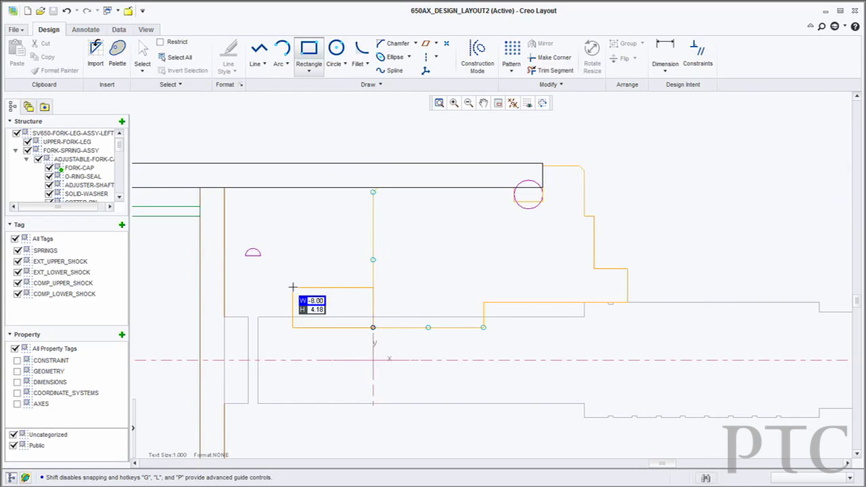
key("Tab")
left_click(292, 287)
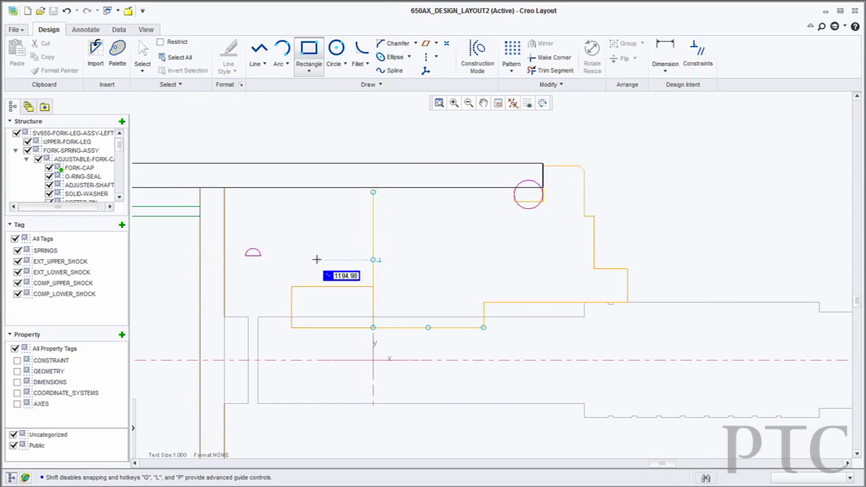
middle_click(318, 264)
Step: Delete the overlapping rectangle edges and join the remaining lines with Make Corner
left_click(373, 308)
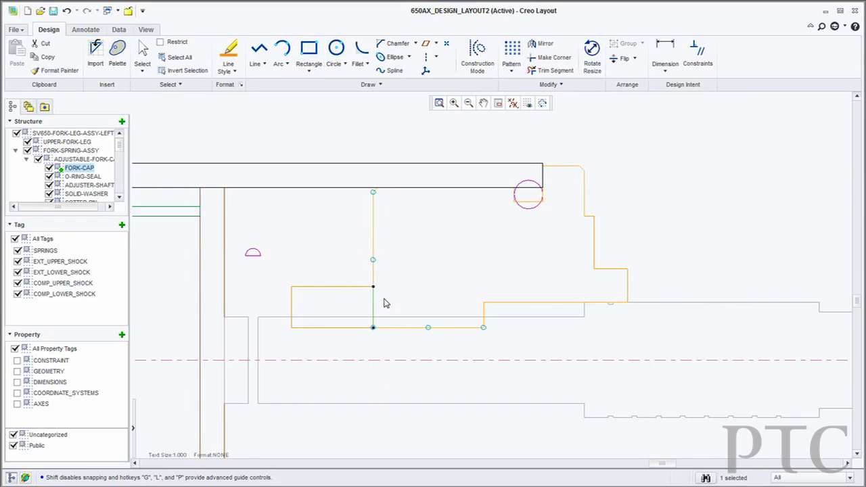
left_click(350, 329)
key("Delete")
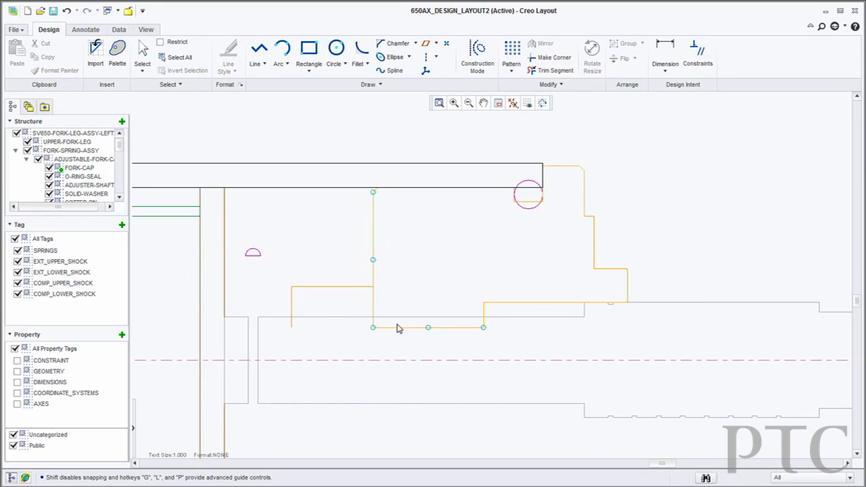
left_click(548, 58)
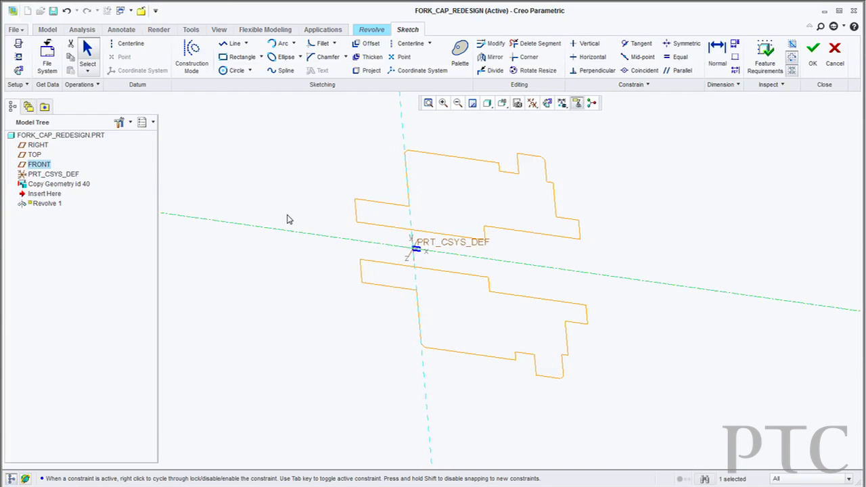
Step: Project the upper fork cap outline as a loop to close the 360° revolve section
left_click(371, 71)
left_click(813, 46)
left_click(554, 197)
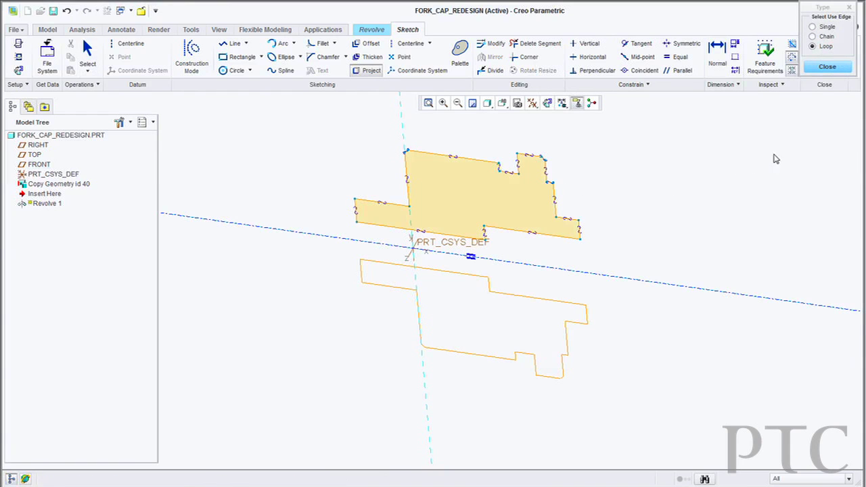
left_click(826, 68)
left_click(814, 57)
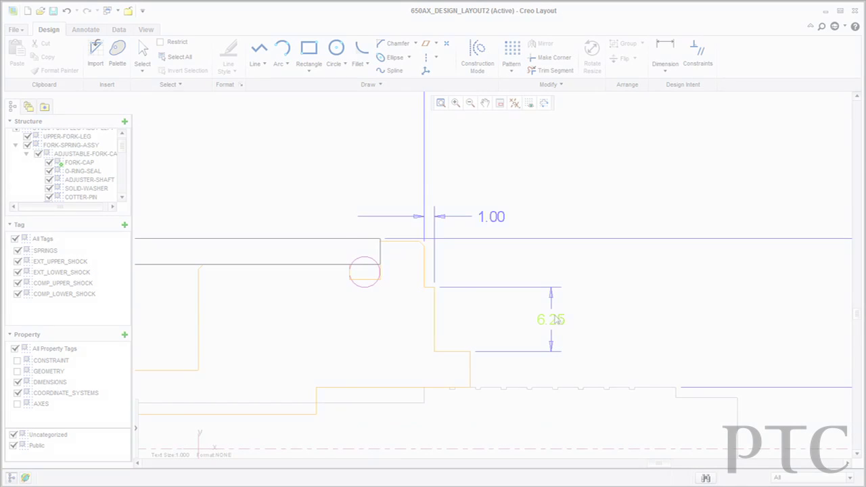
Step: Change the 6.25 step height to 4.0, then begin editing the 1.00 dimension
double_click(553, 321)
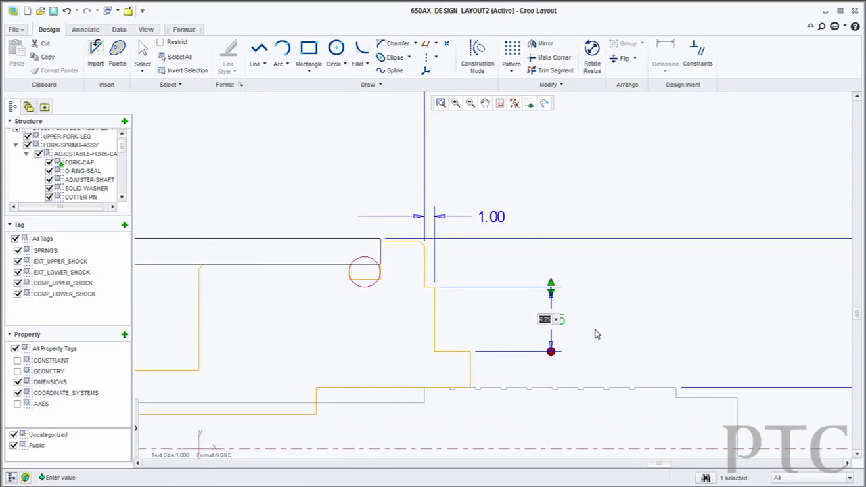
type("4.0")
left_click(597, 334)
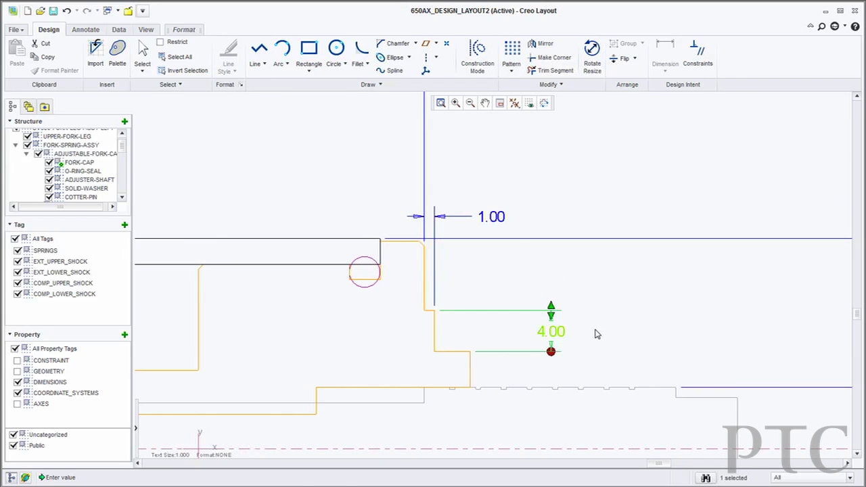
left_click(596, 295)
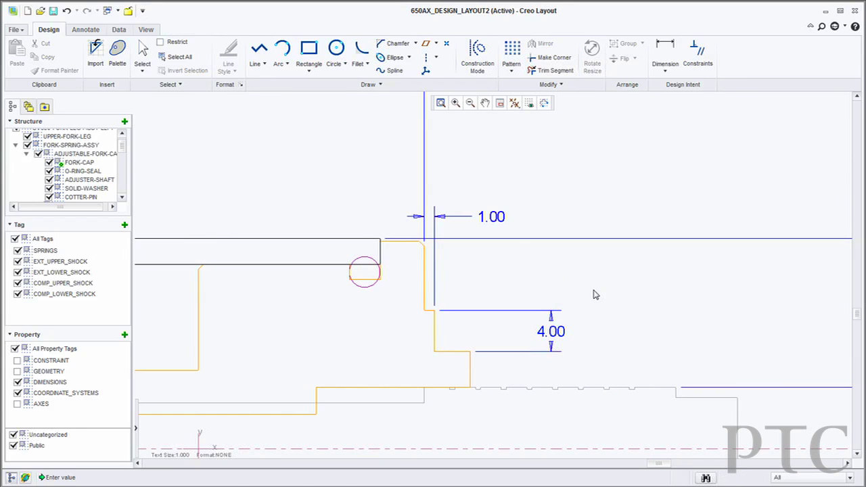
double_click(494, 222)
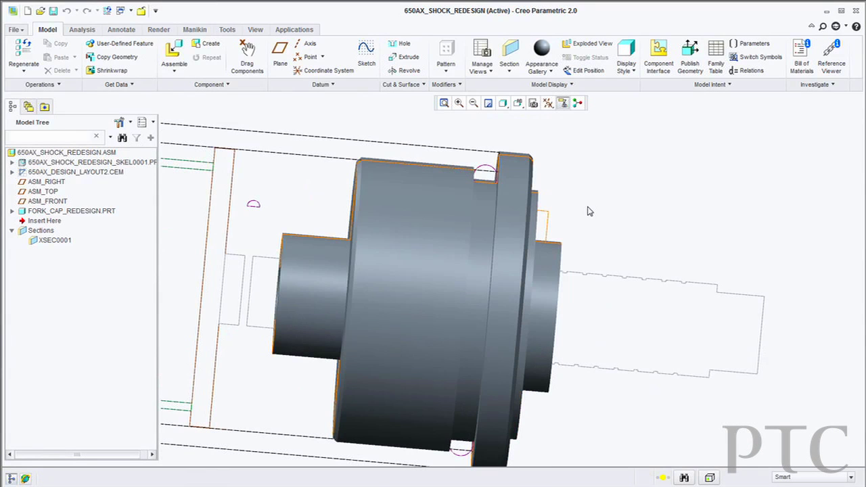
Step: Regenerate the shock assembly, orbit to the flange, and select the ADJUSTER-SHAFT rectangle
left_click(27, 53)
middle_click_drag(584, 239, 555, 243)
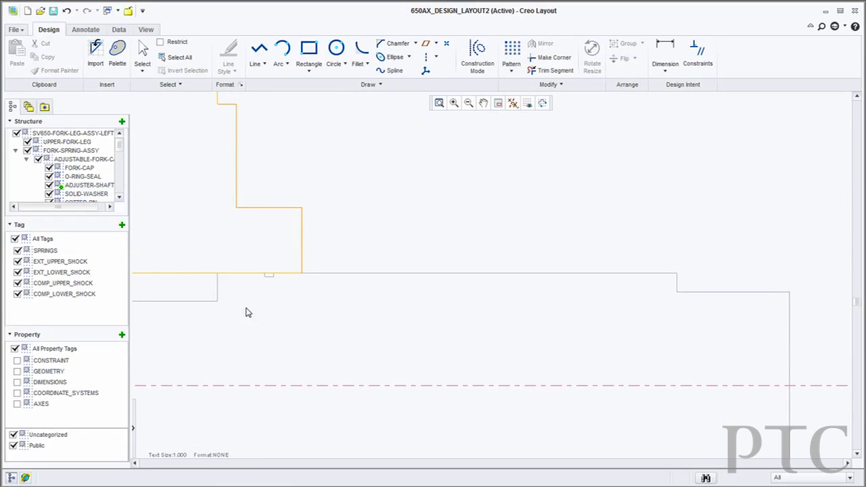
left_click_drag(247, 309, 282, 261)
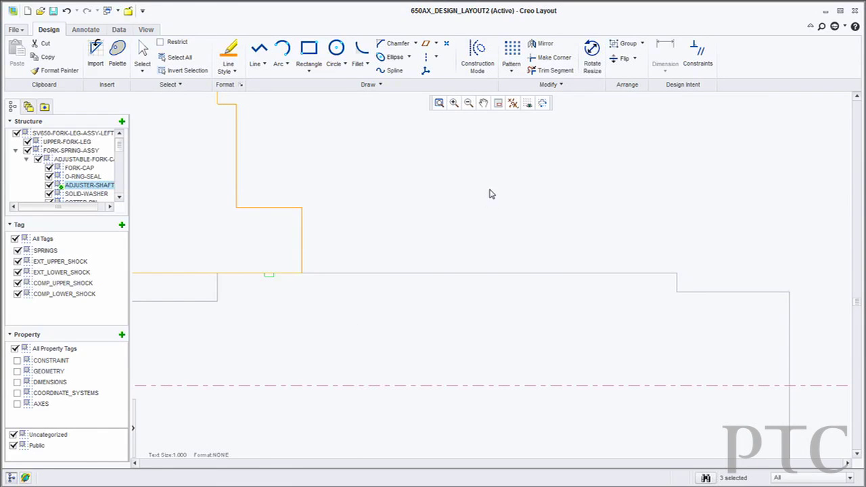
Step: Pattern the selected rectangle into a row of 8 instances spaced 2.50 apart
left_click(505, 51)
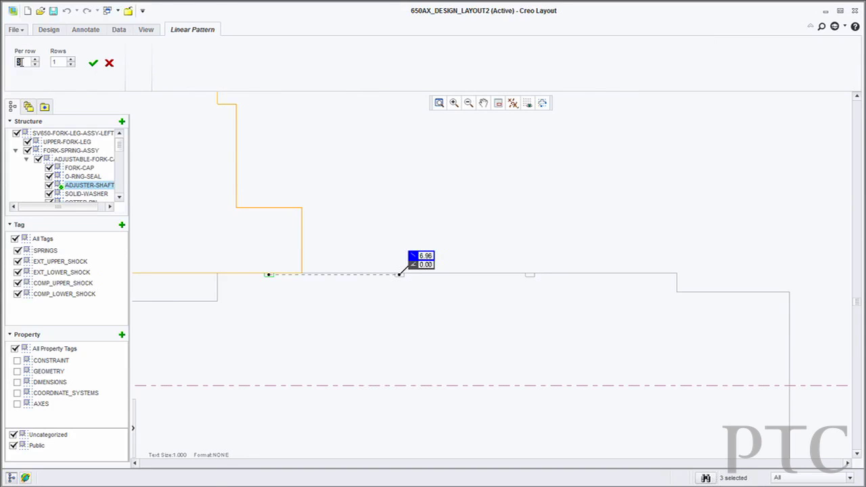
type("8")
key("Tab")
left_click_drag(399, 280, 302, 282)
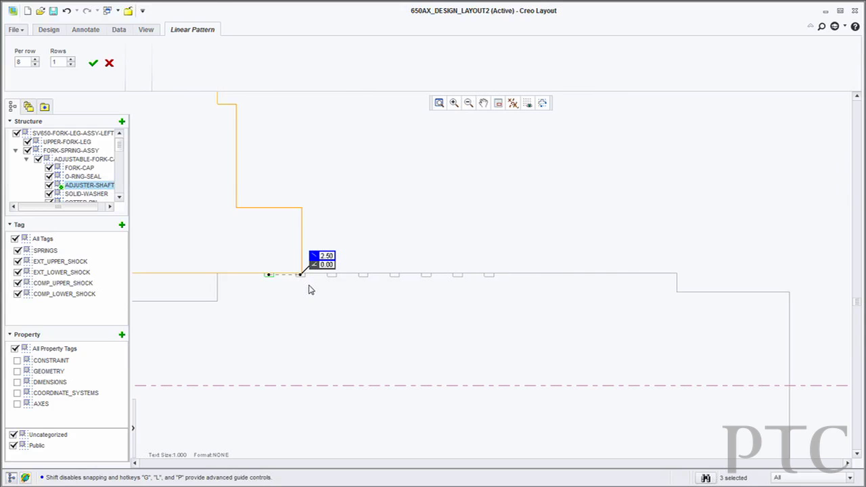
key("Return")
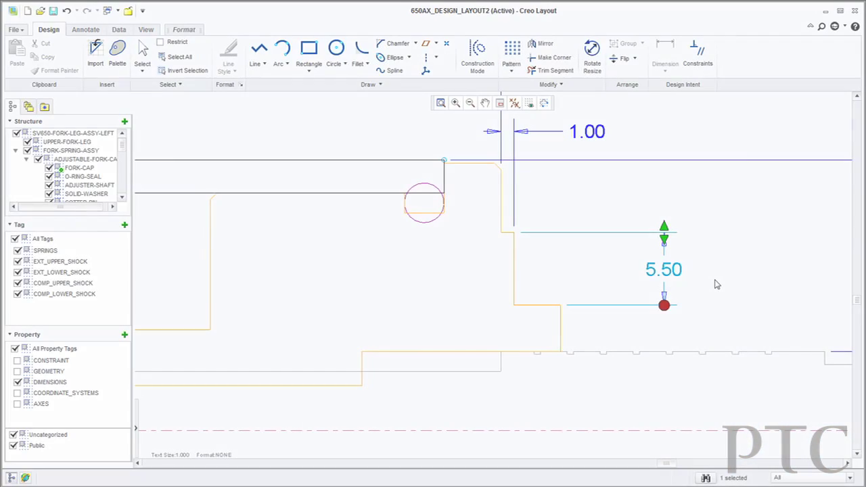
Step: Edit the 5.50 step dimension's value to 6.25
left_click(668, 270)
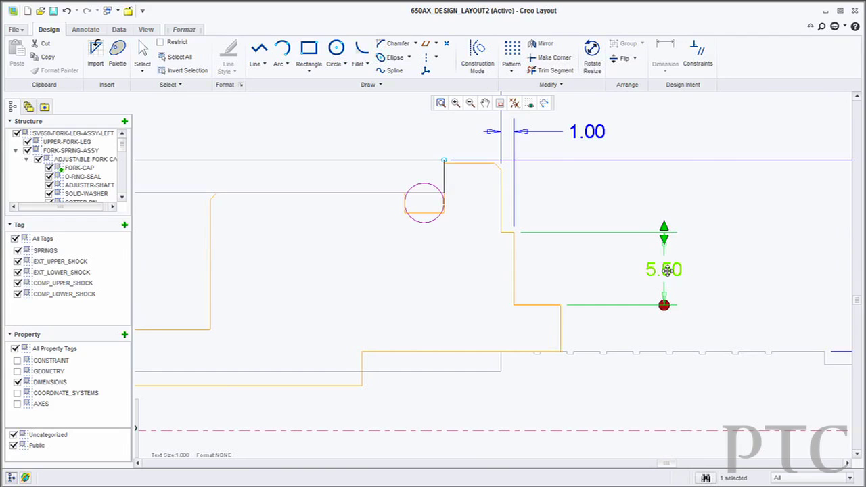
right_click(667, 271)
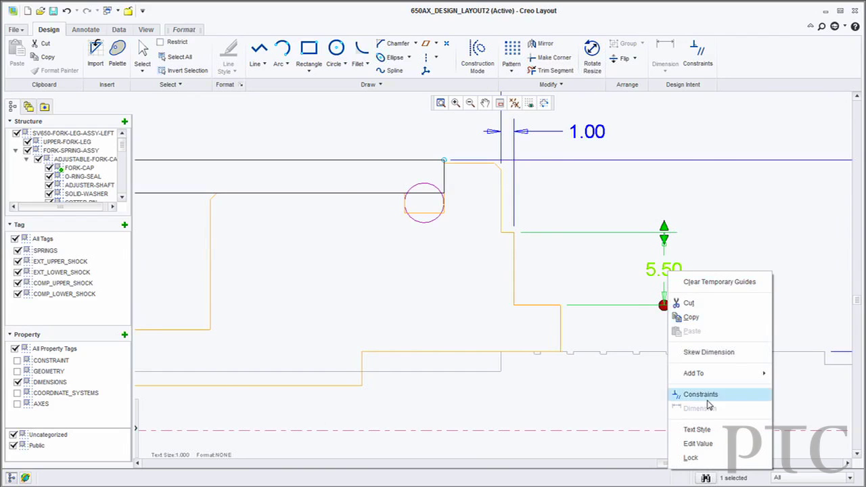
left_click(707, 441)
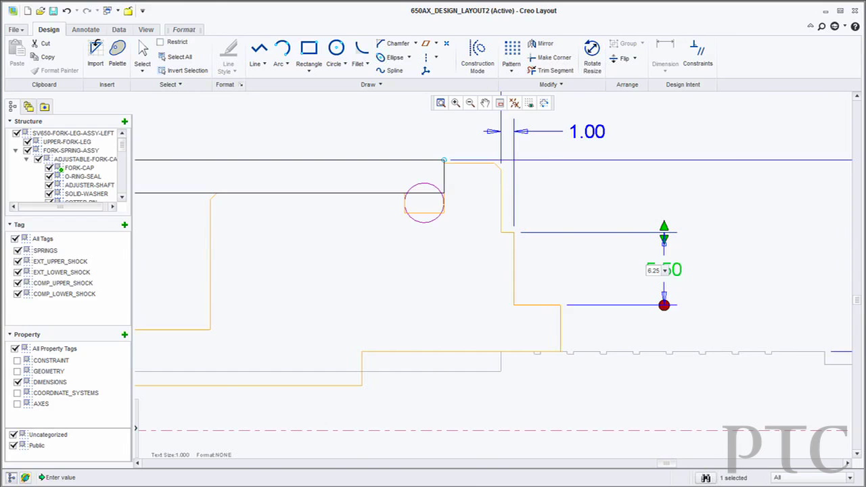
key("Return")
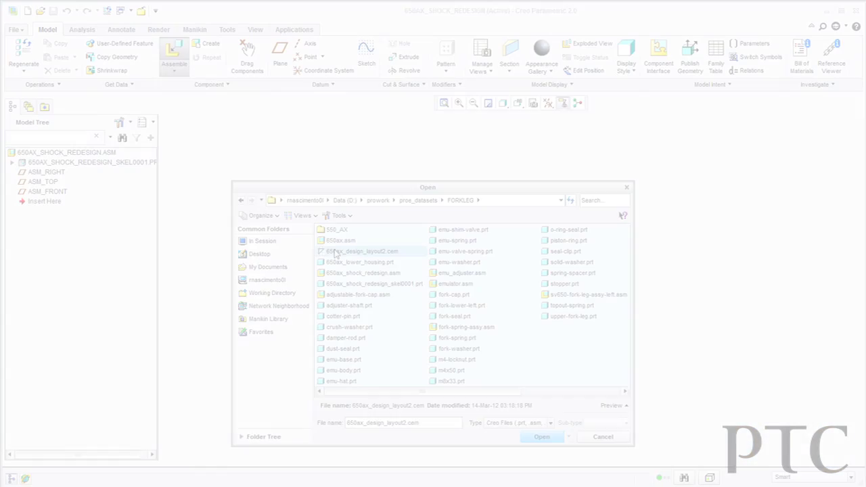
Step: Assemble 650AX_DESIGN_LAYOUT2, aligning its ACS2 to the assembly's CSYS_DEF
double_click(334, 254)
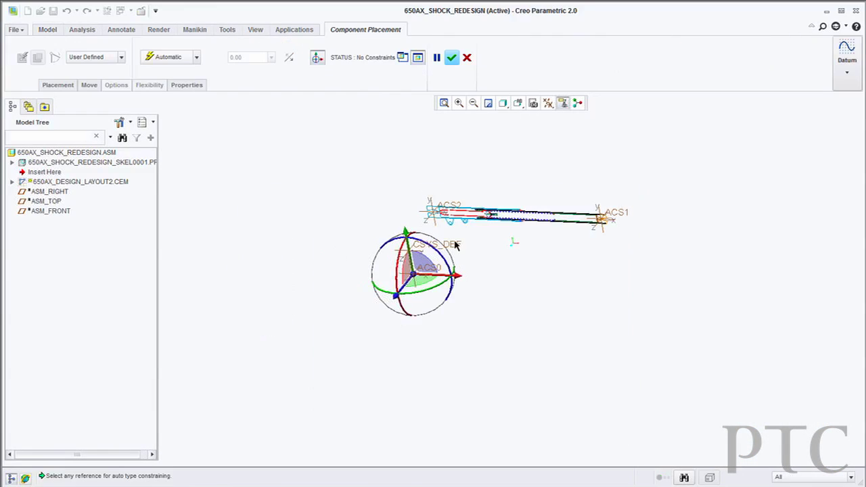
scroll(454, 246, "down", 3)
left_click(404, 257)
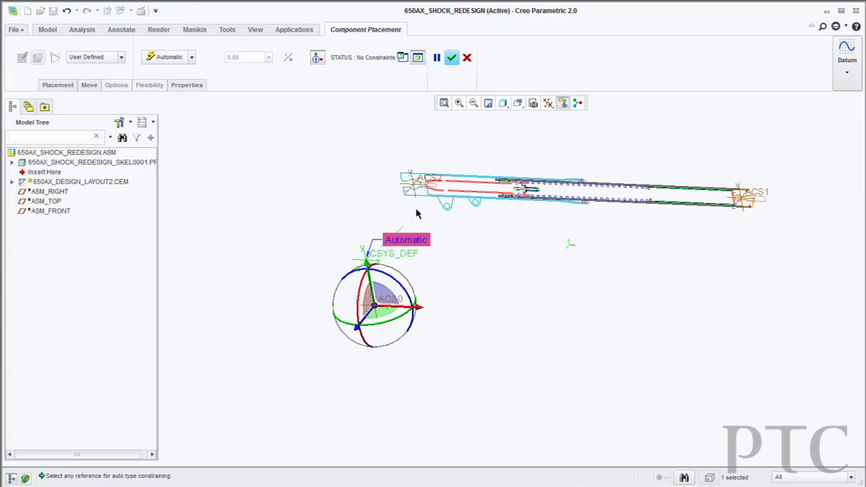
left_click(435, 181)
middle_click(681, 300)
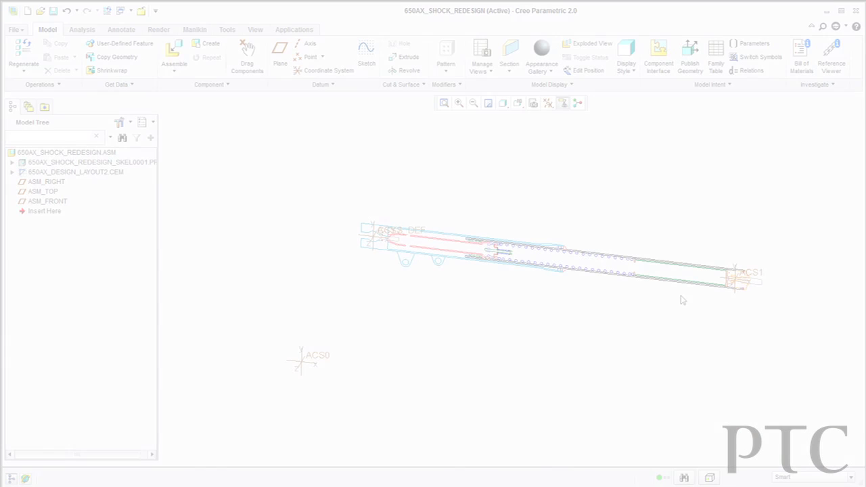
Step: Zoom and pan to the ACS1 end of the shock and start a new part
scroll(751, 285, "down", 5)
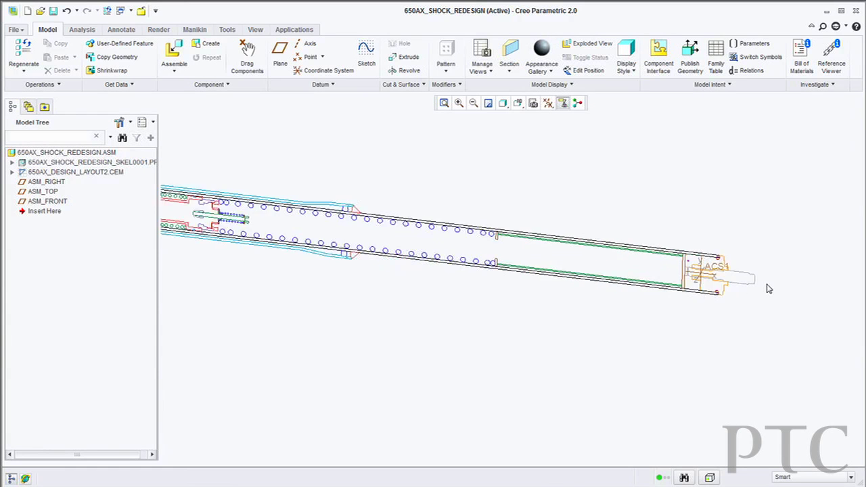
middle_click_drag(745, 283, 574, 274, "shift")
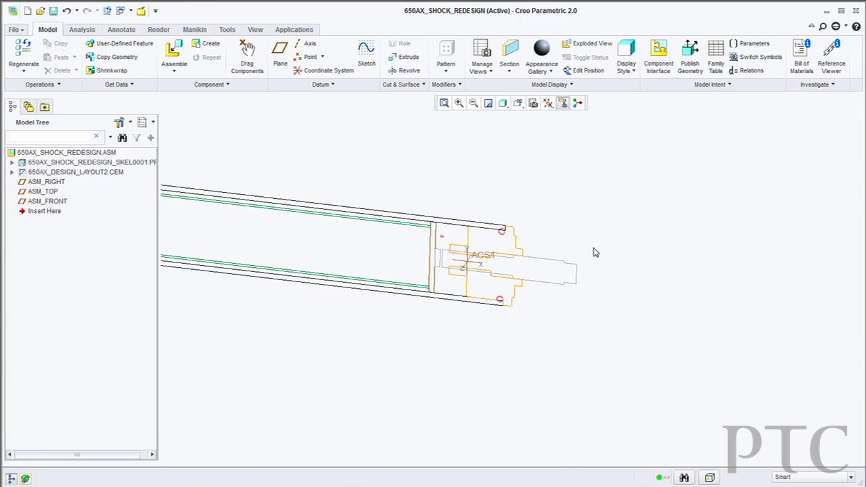
left_click(206, 44)
Step: Name the part fork_cap, change the 6.25 step height to 4, and regenerate the assembly
type("fork_cap")
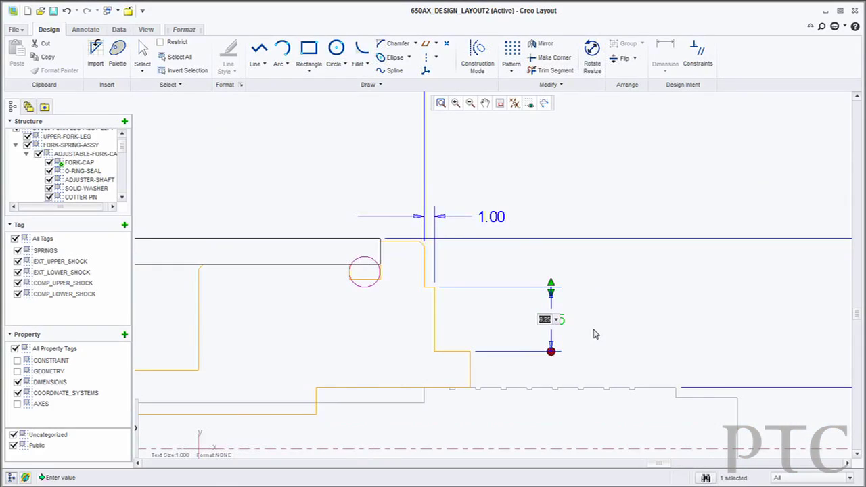
type("4")
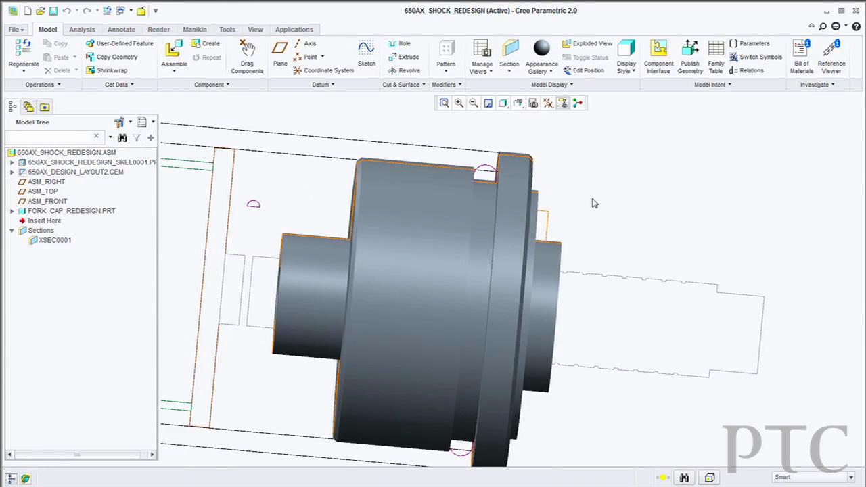
left_click(23, 51)
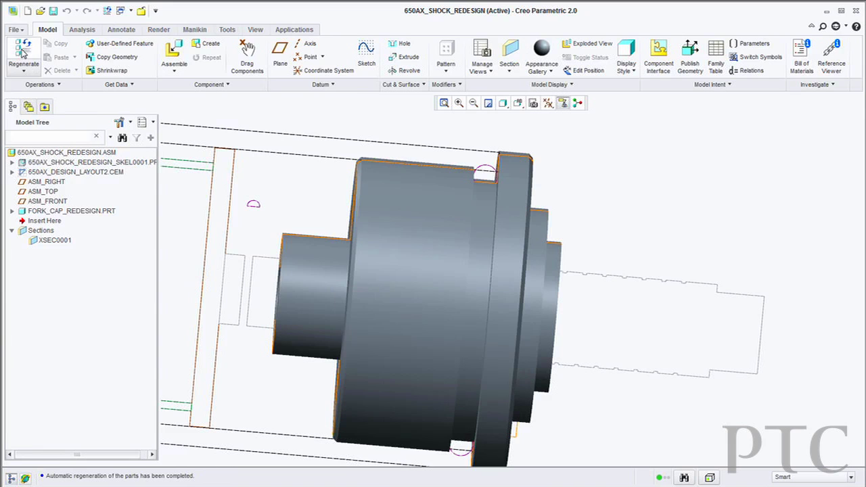